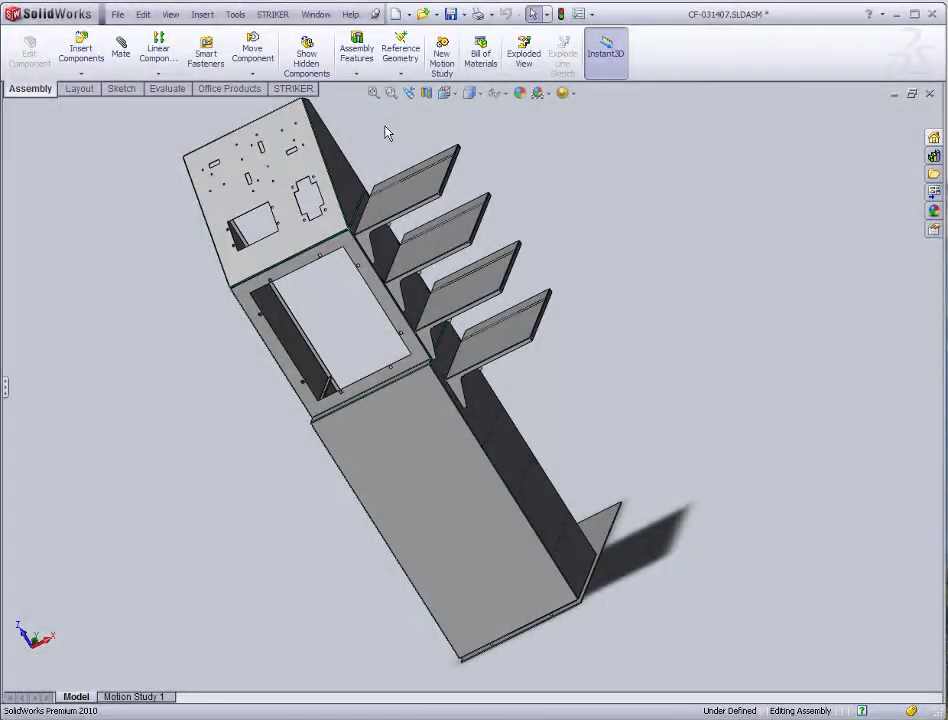
Step: Open Striker PARTshare from the STRIKER tab and return from Part Libraries to the Assemblies list
{"action": "left_click", "coordinate": [293, 89]}
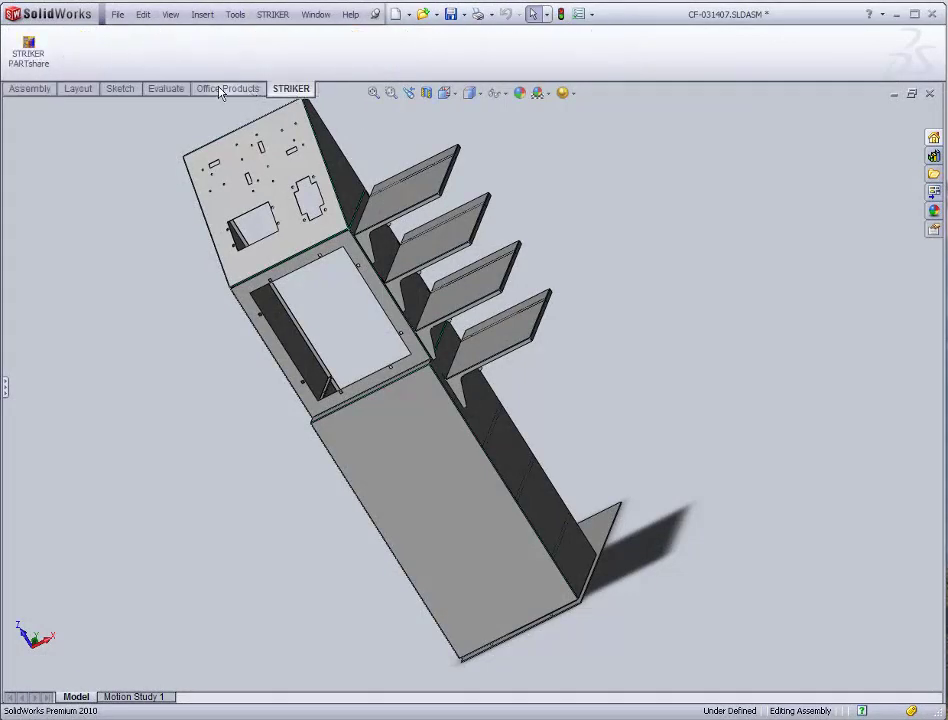
{"action": "left_click", "coordinate": [29, 52]}
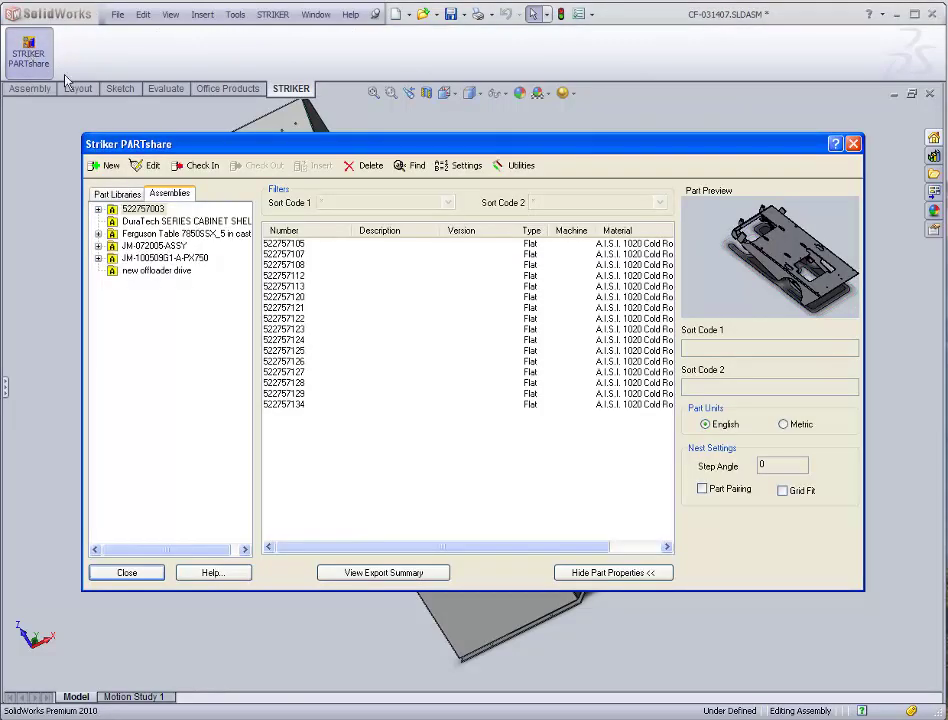
{"action": "left_click", "coordinate": [116, 195]}
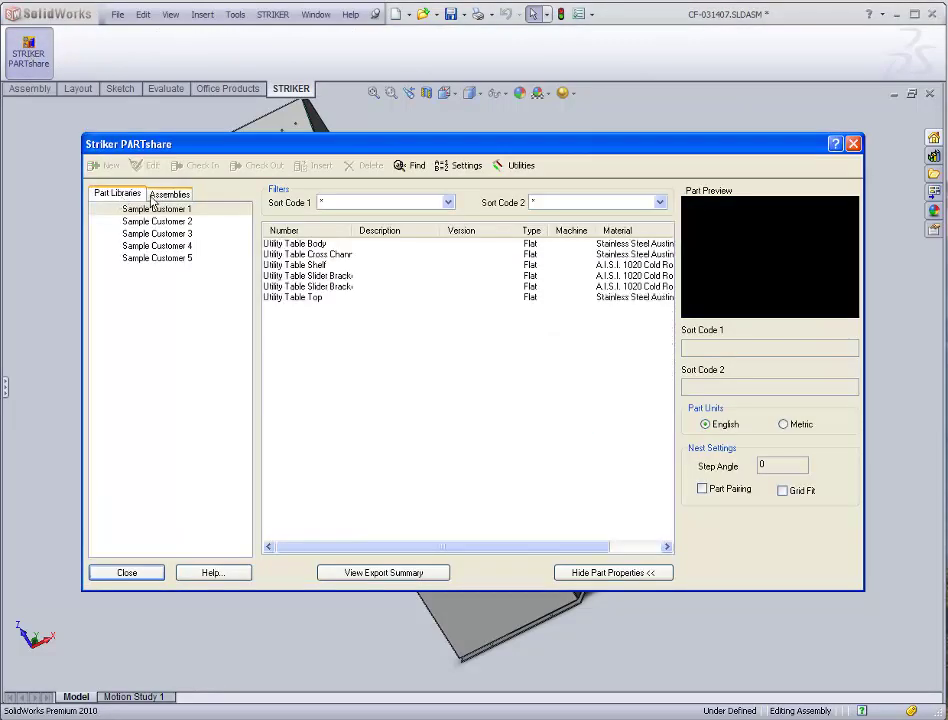
{"action": "left_click", "coordinate": [169, 195]}
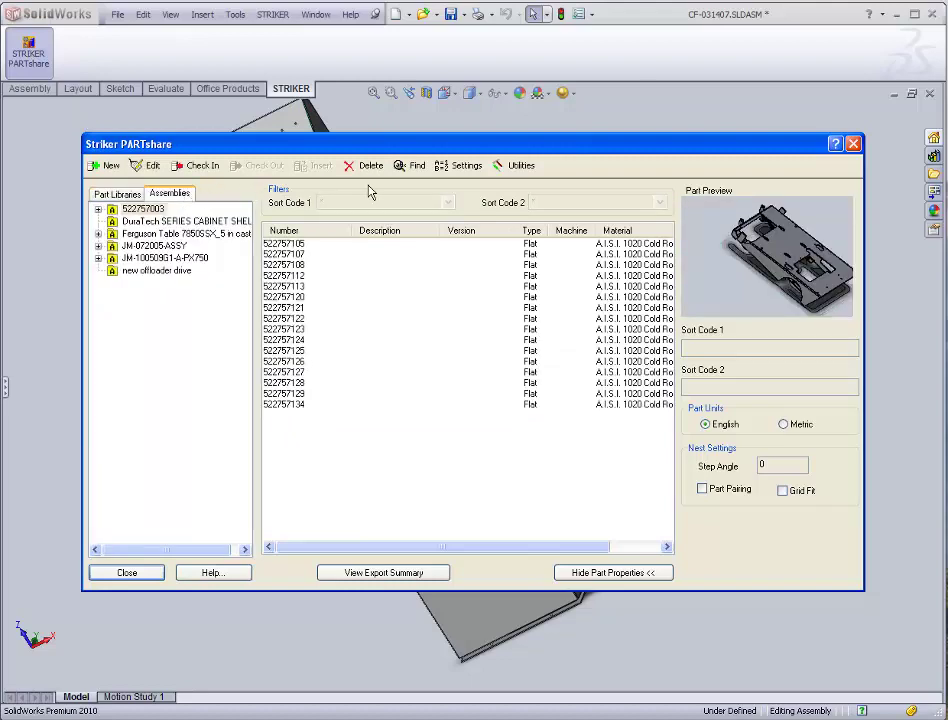
{"action": "left_click", "coordinate": [448, 170]}
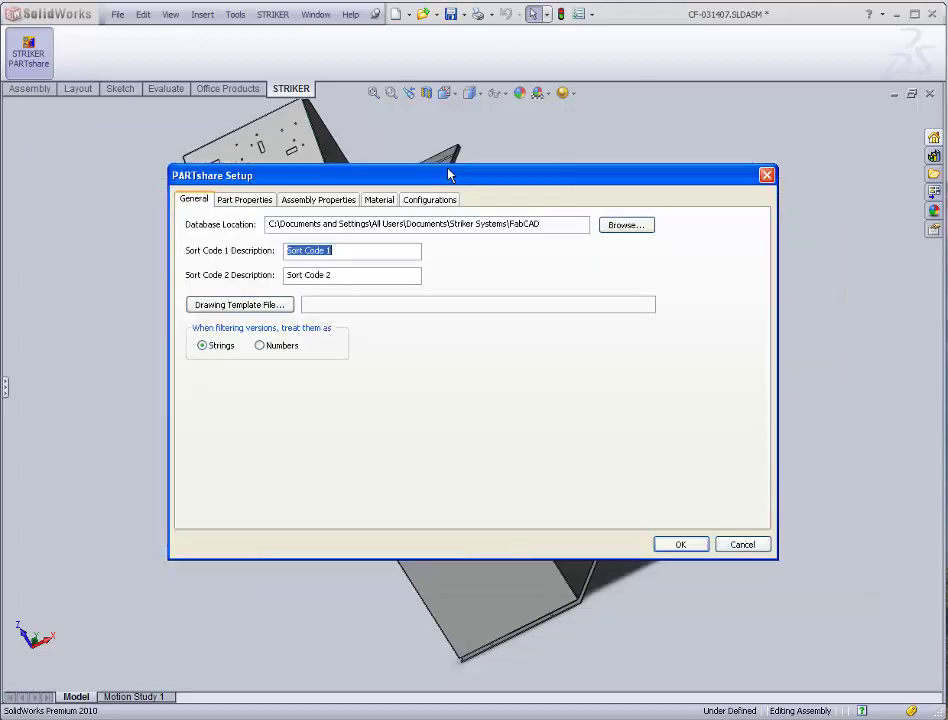
{"action": "left_click", "coordinate": [246, 200]}
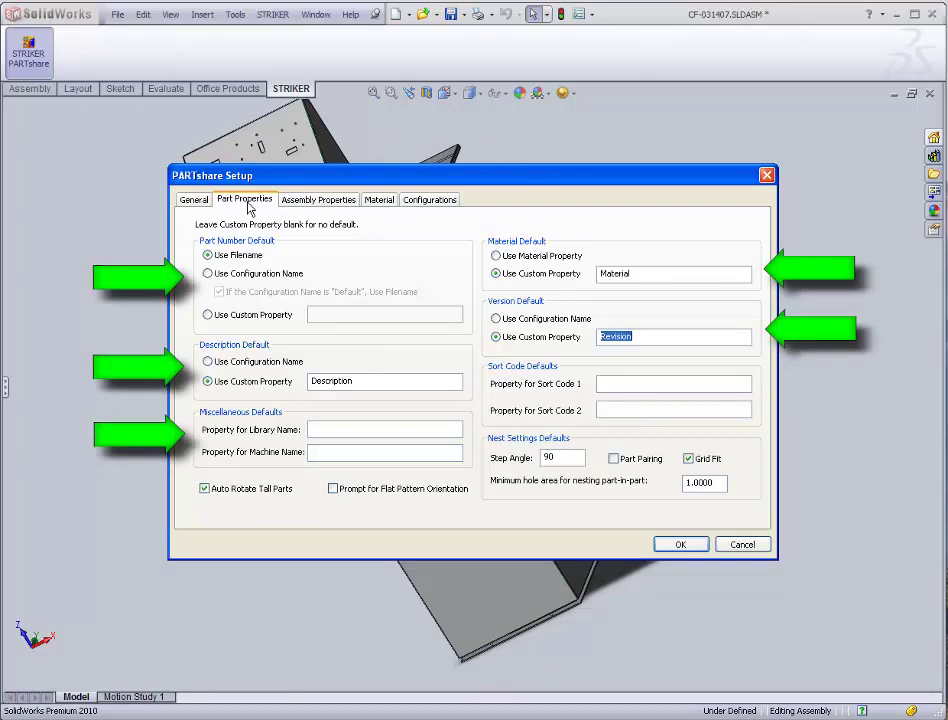
{"action": "left_click", "coordinate": [307, 202]}
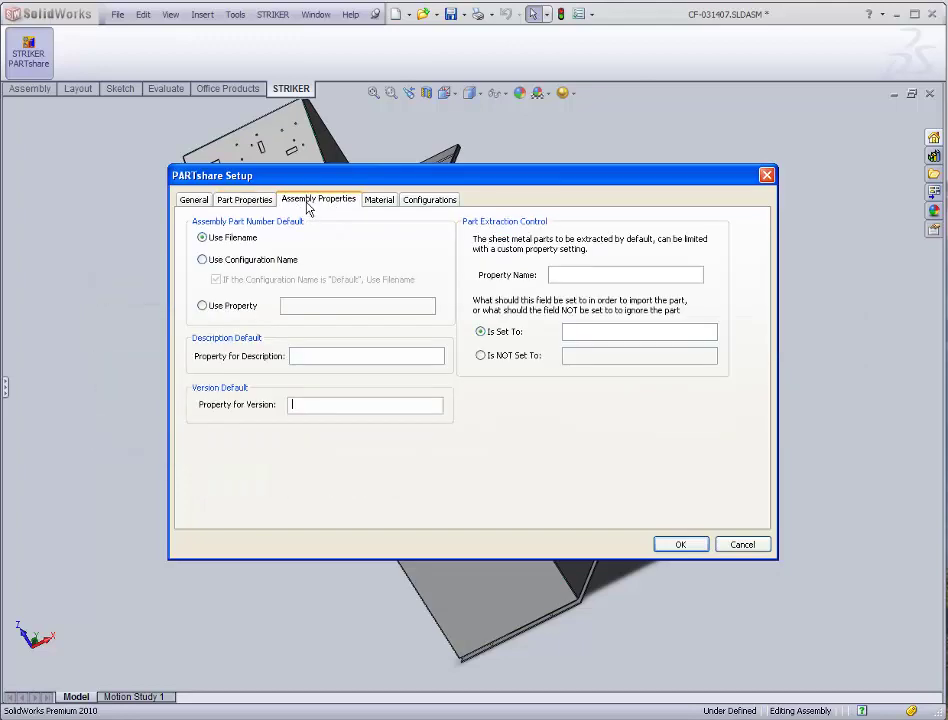
{"action": "left_click", "coordinate": [378, 200]}
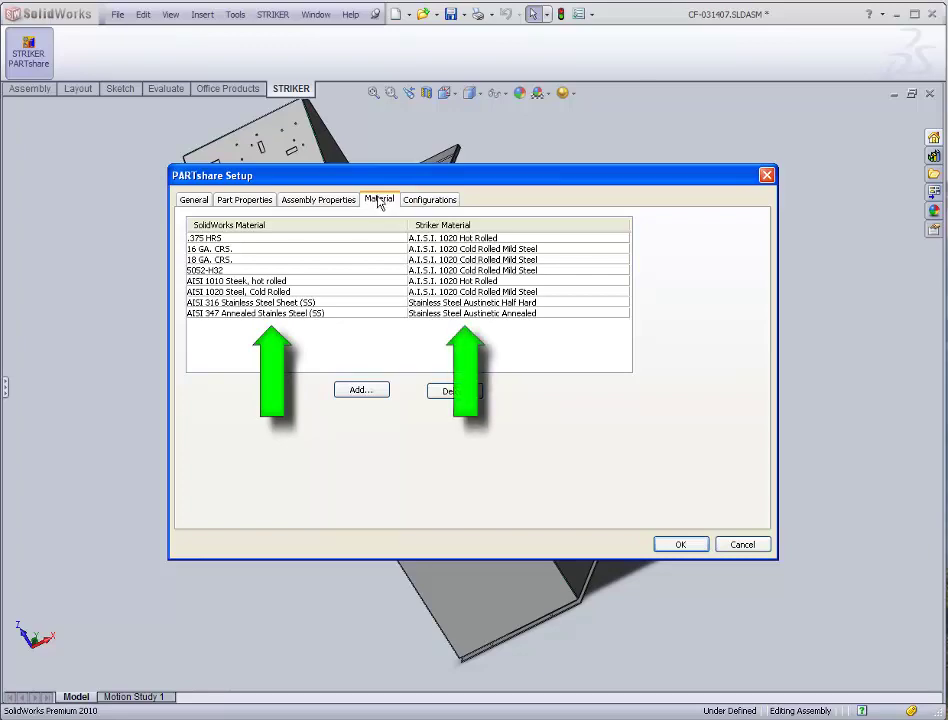
{"action": "left_click", "coordinate": [430, 202]}
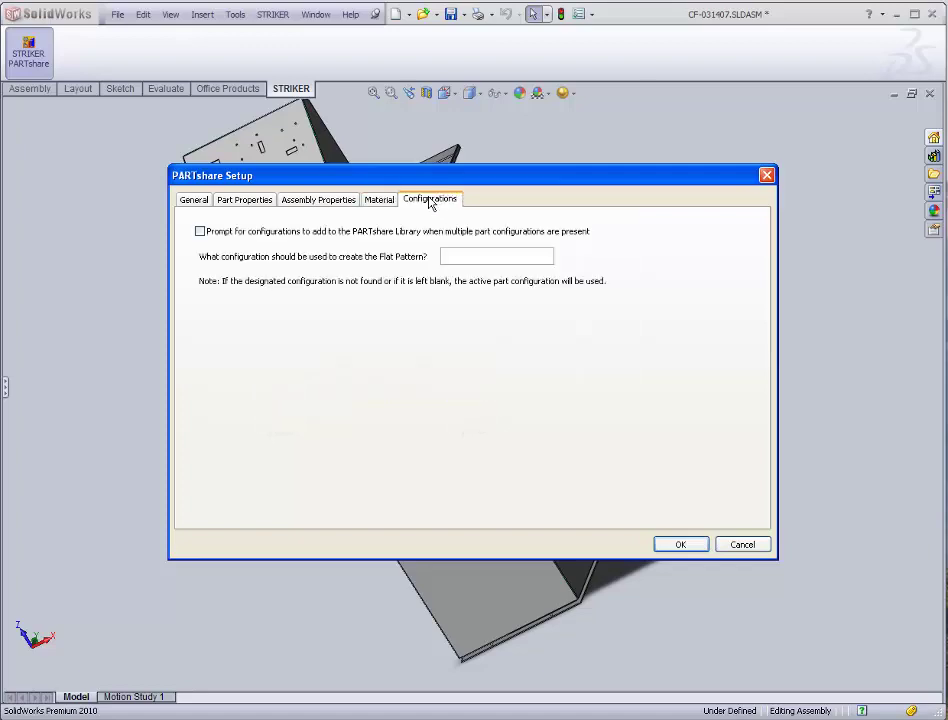
{"action": "left_click", "coordinate": [679, 545]}
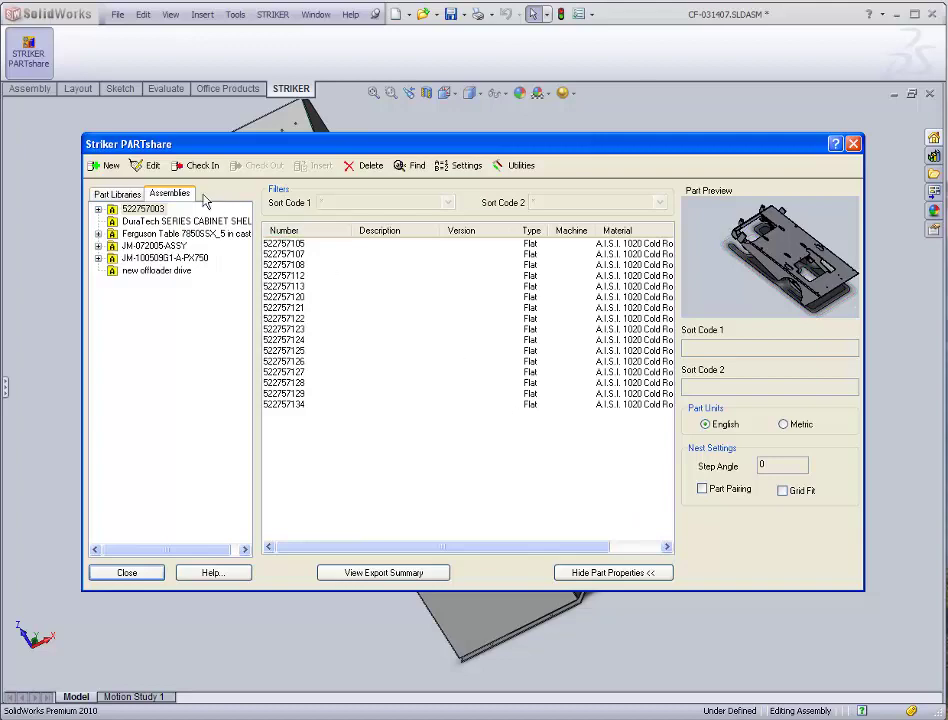
Step: Extract the open CF-031407 assembly as New and close the Assembly Extraction Summary
{"action": "left_click", "coordinate": [111, 166]}
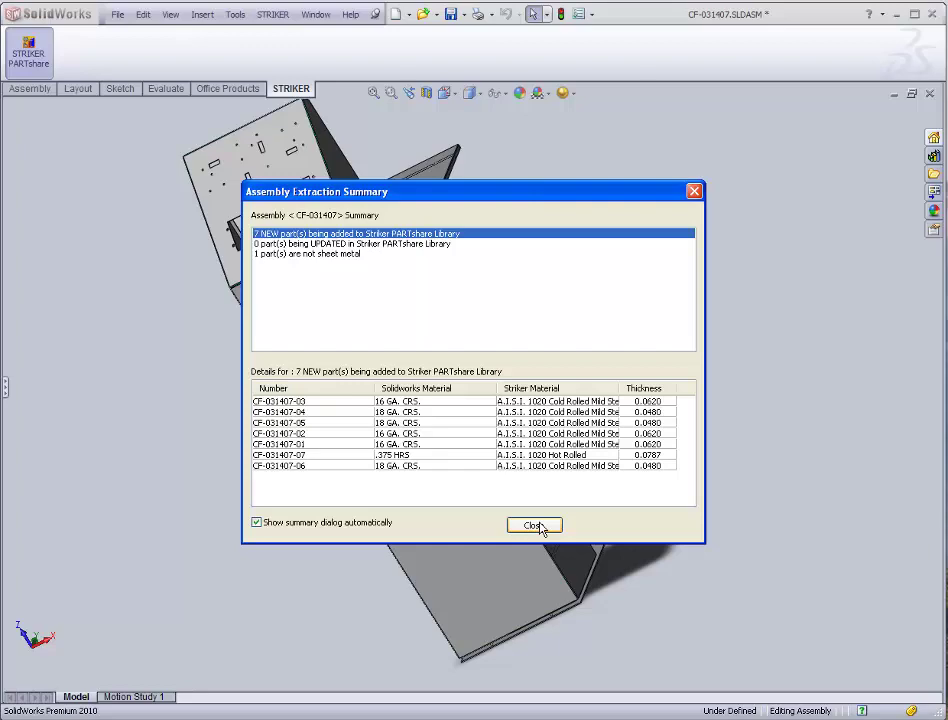
{"action": "left_click", "coordinate": [537, 526]}
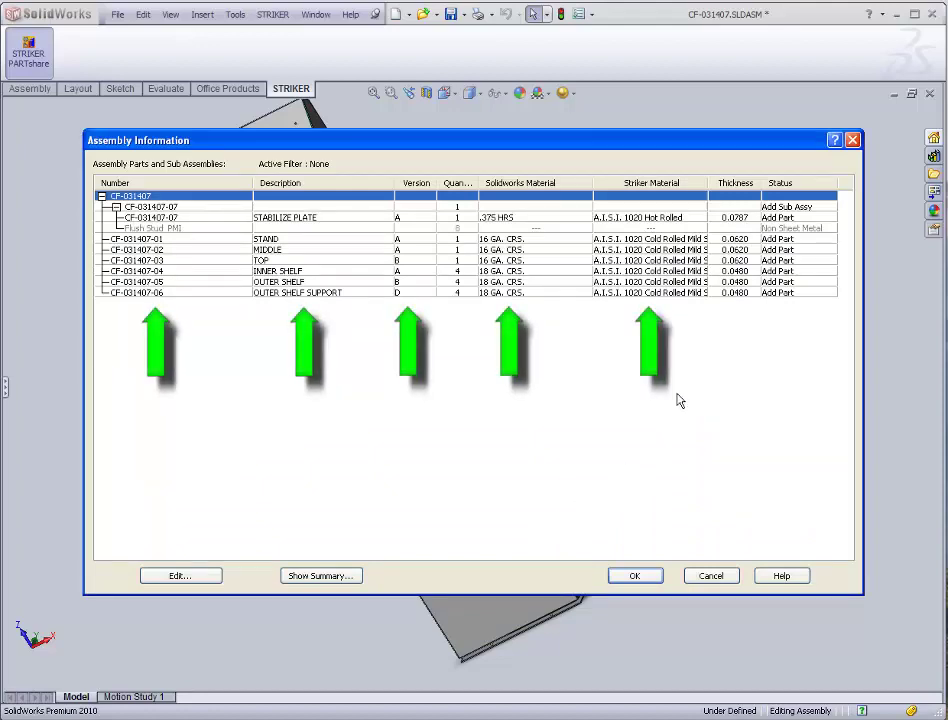
Step: Set STABILIZE PLATE's status to Do not Include and save the remaining CF-031407 parts
{"action": "left_click", "coordinate": [788, 208]}
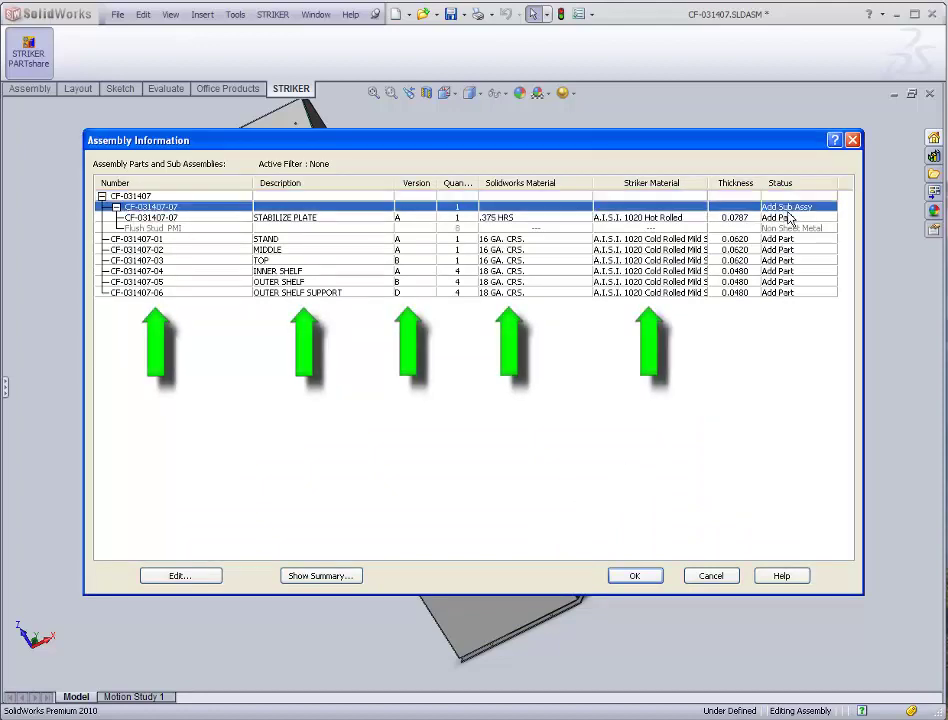
{"action": "left_click", "coordinate": [788, 217]}
{"action": "left_click", "coordinate": [788, 218]}
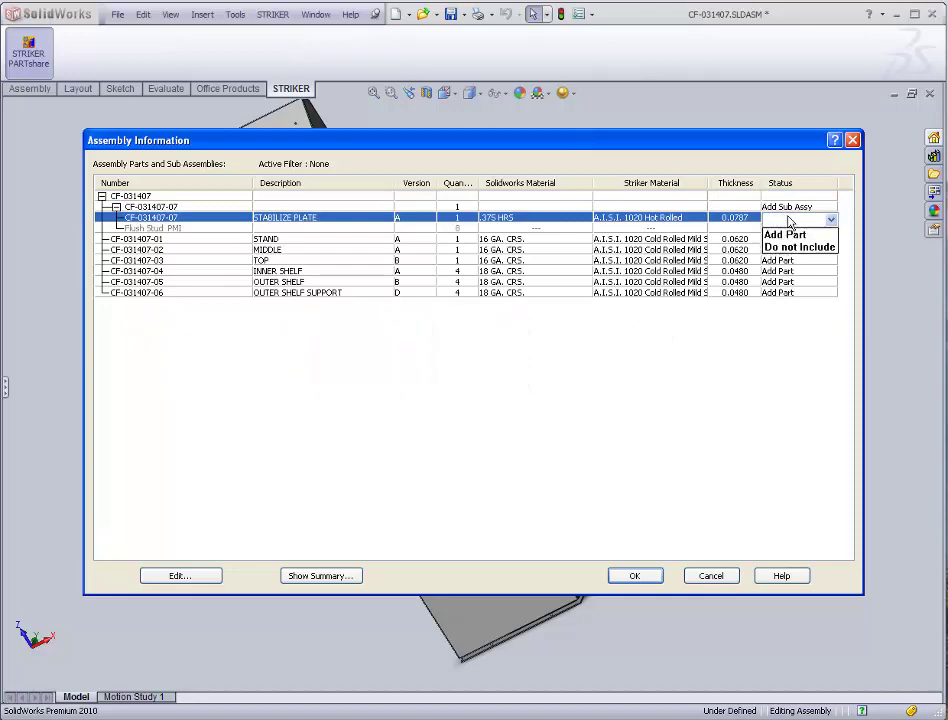
{"action": "left_click", "coordinate": [820, 247]}
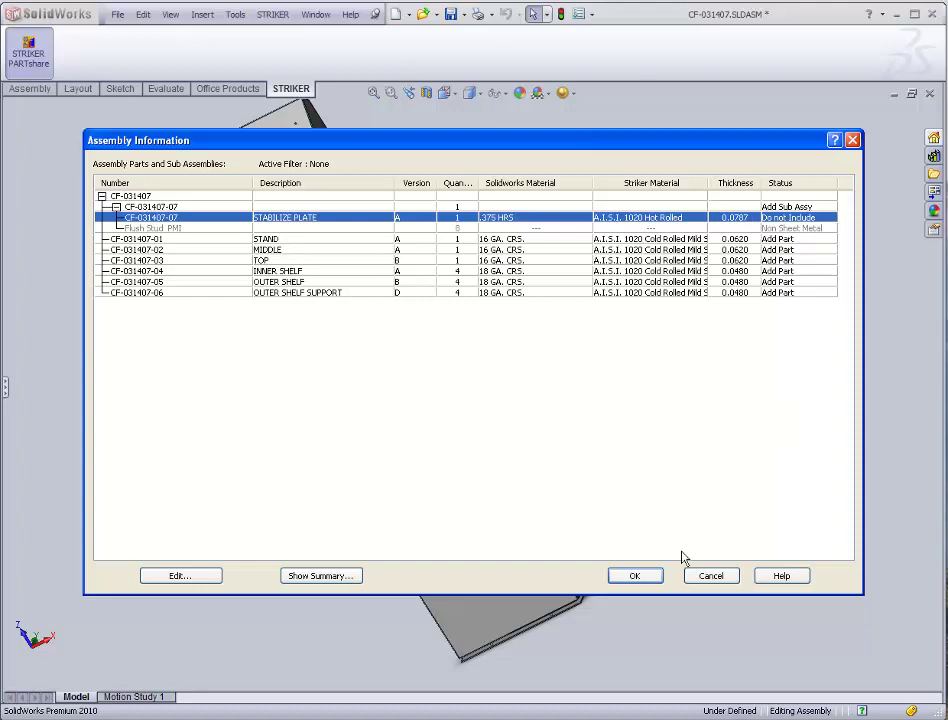
{"action": "left_click", "coordinate": [655, 578]}
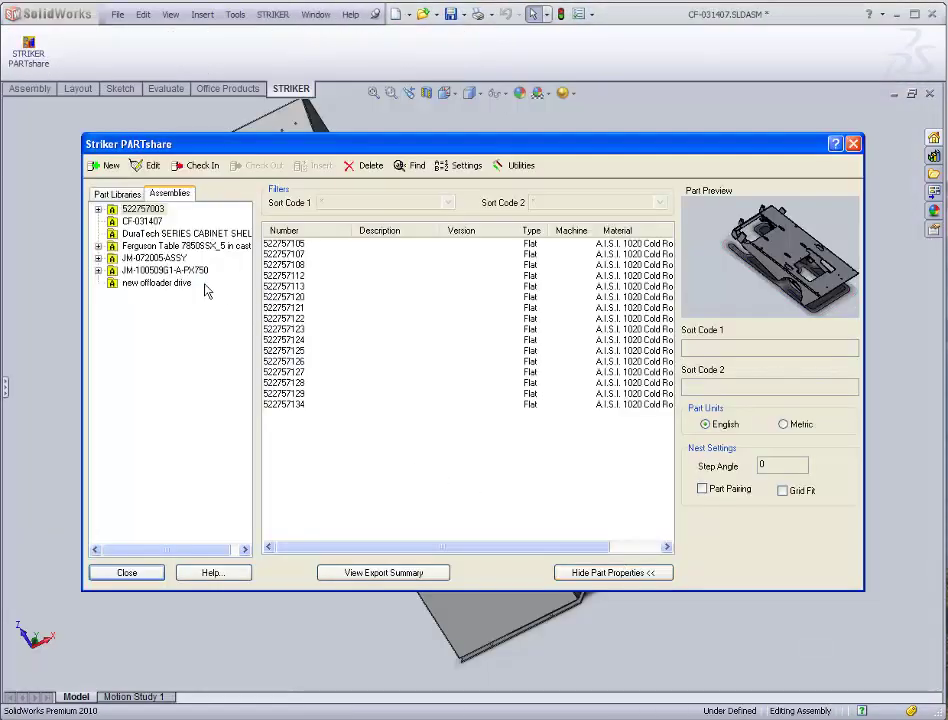
Step: Select CF-031407 and preview the MIDDLE, TOP, INNER SHELF and OUTER SHELF flat patterns
{"action": "left_click", "coordinate": [142, 221]}
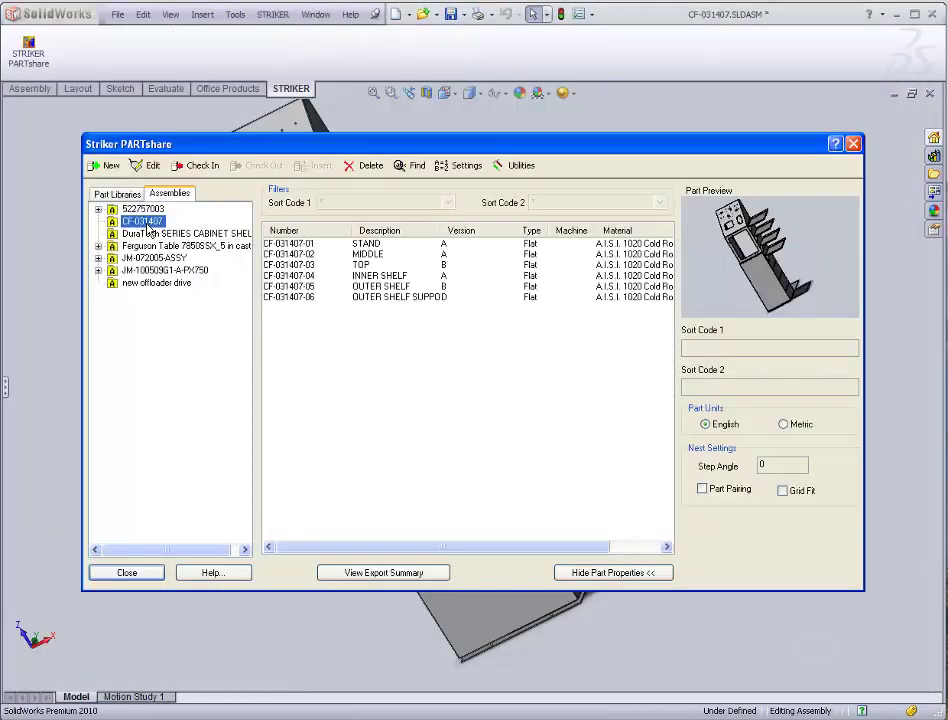
{"action": "left_click", "coordinate": [310, 255]}
{"action": "left_click", "coordinate": [316, 266]}
{"action": "left_click", "coordinate": [317, 276]}
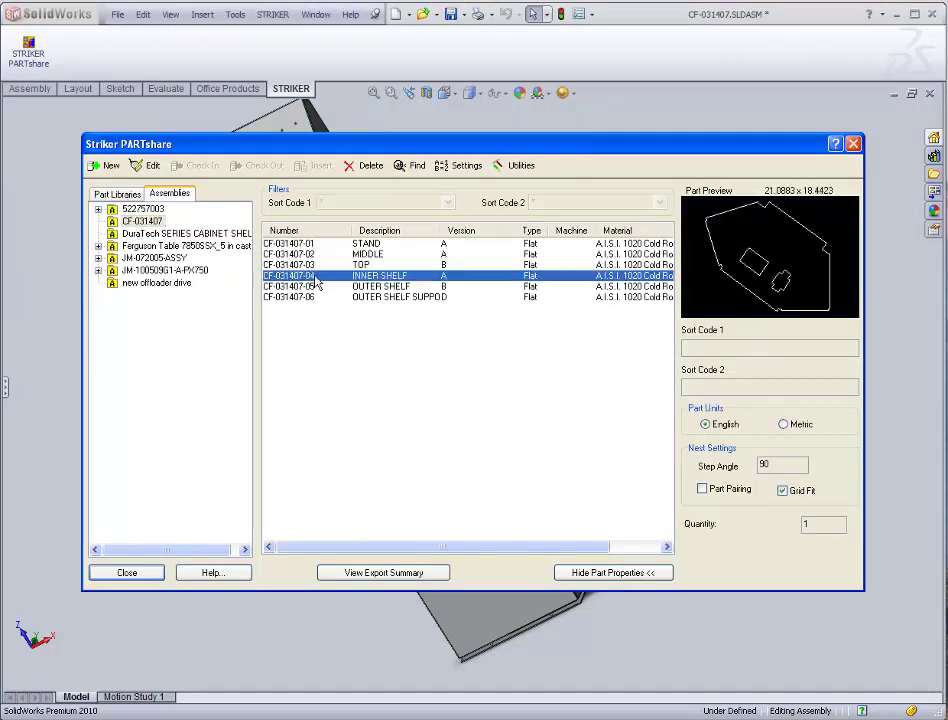
{"action": "left_click", "coordinate": [318, 287]}
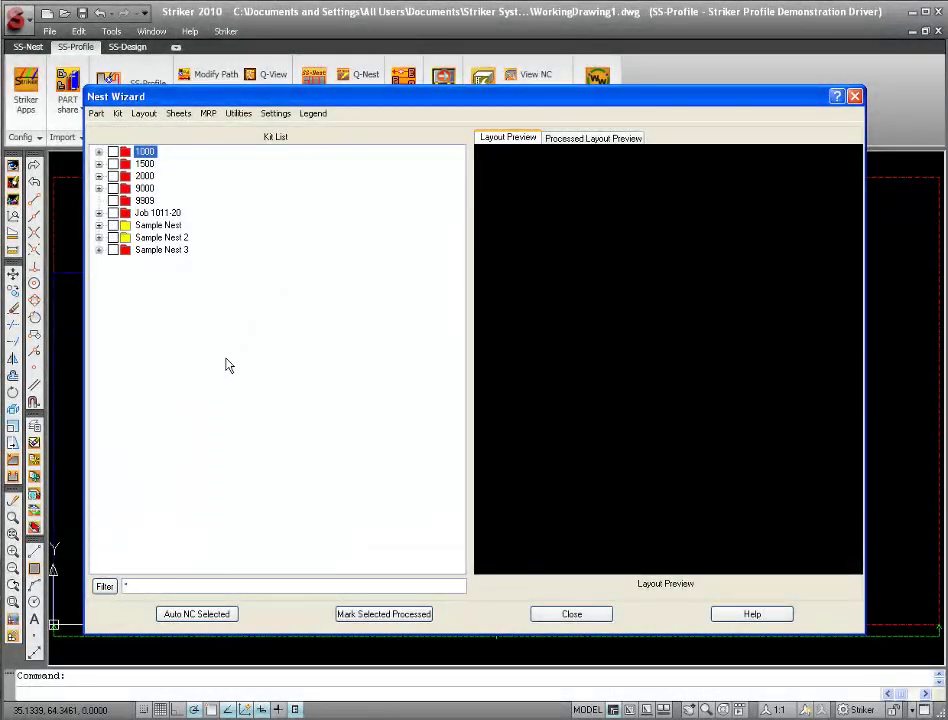
Step: Create kit Z909 from the Nest Wizard Kit List
{"action": "right_click", "coordinate": [228, 361]}
{"action": "left_click", "coordinate": [284, 370]}
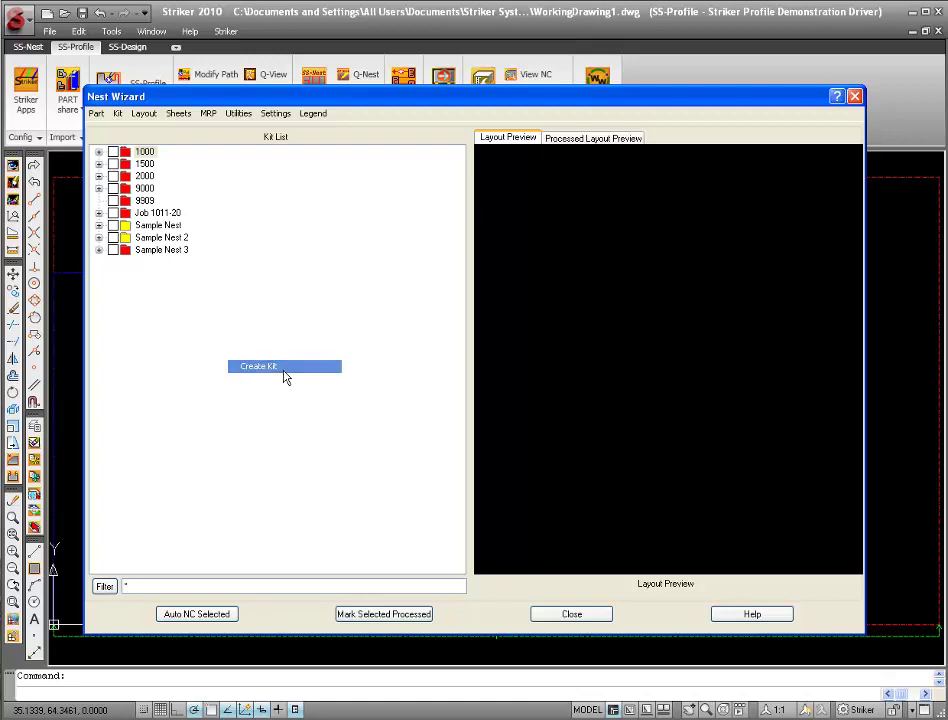
{"action": "type", "text": "Z909"}
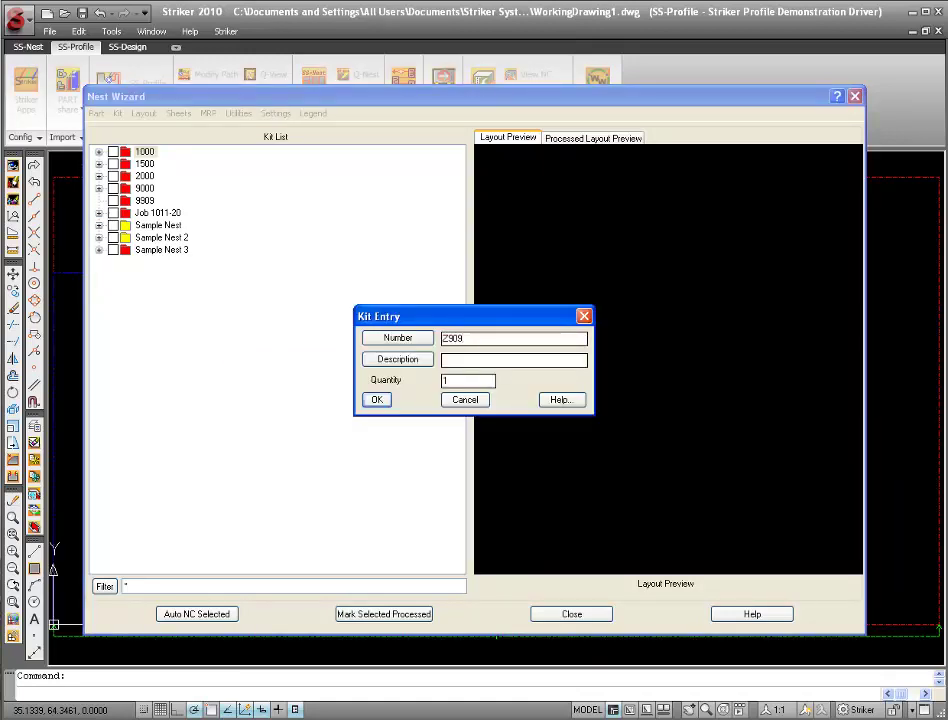
{"action": "left_click", "coordinate": [381, 401]}
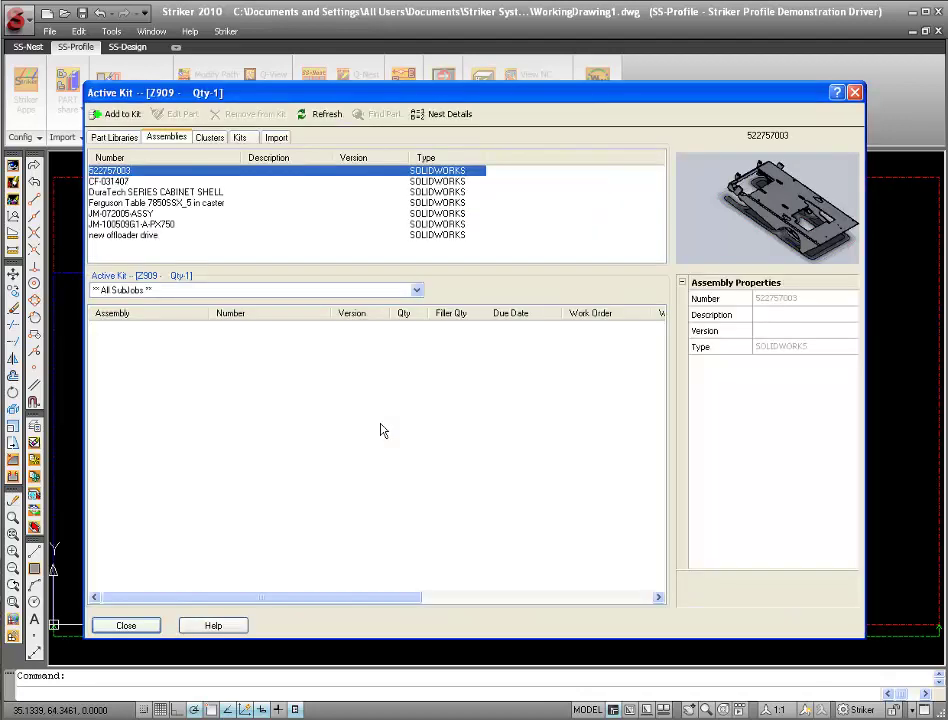
Step: Add assembly CF-031407 to kit Z909 at quantity 7
{"action": "left_click", "coordinate": [118, 182]}
{"action": "double_click", "coordinate": [118, 182]}
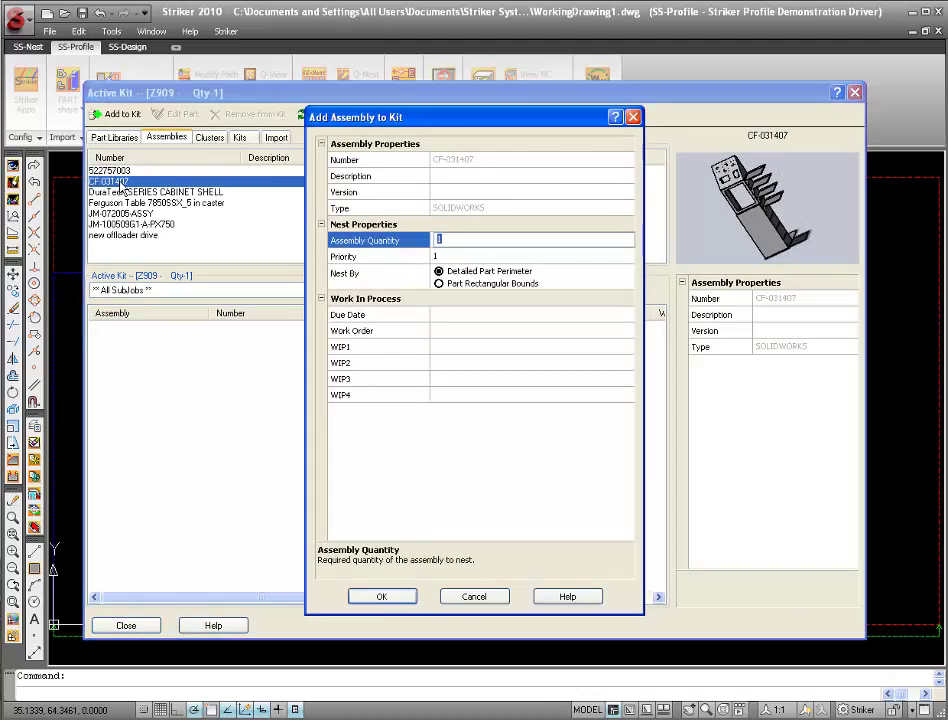
{"action": "type", "text": "7"}
{"action": "left_click", "coordinate": [382, 597]}
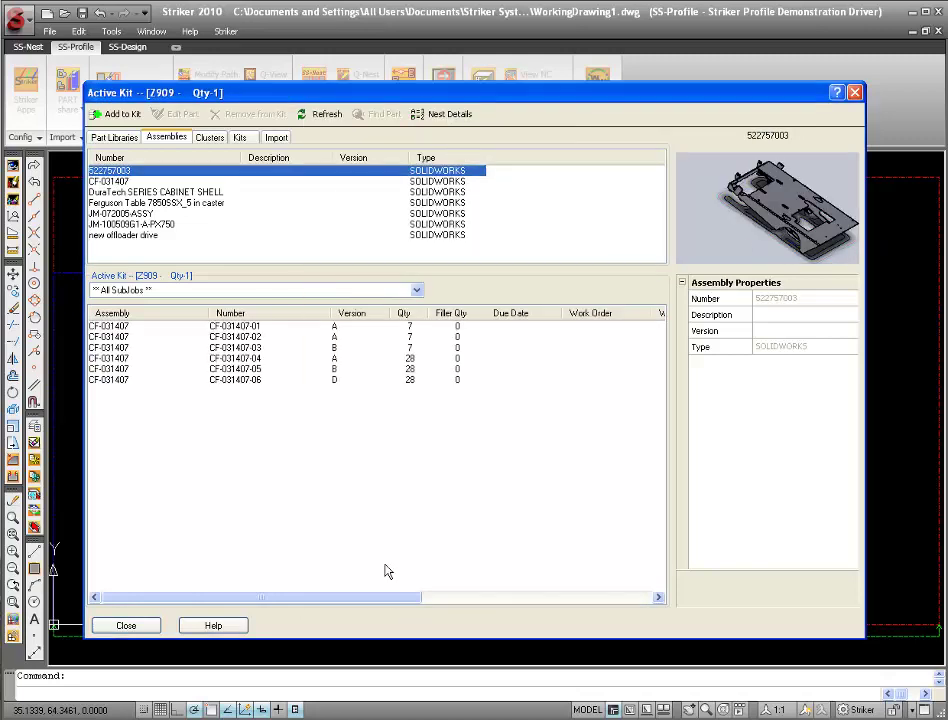
Step: Add assembly JM-100509G1-A-PX750 to kit Z909 at quantity 10
{"action": "left_click", "coordinate": [157, 225]}
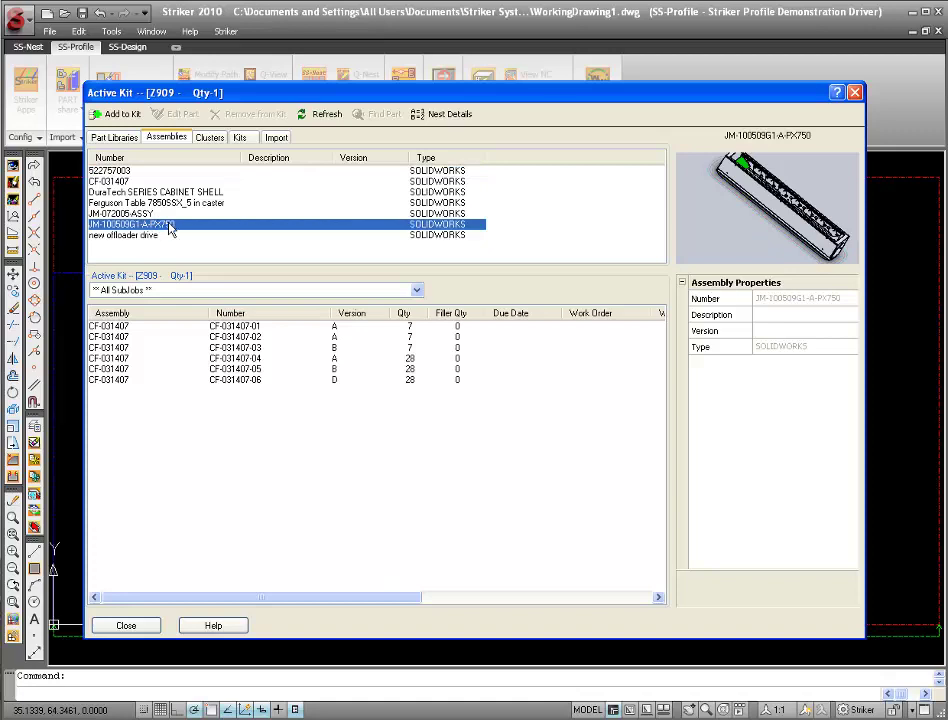
{"action": "double_click", "coordinate": [169, 225]}
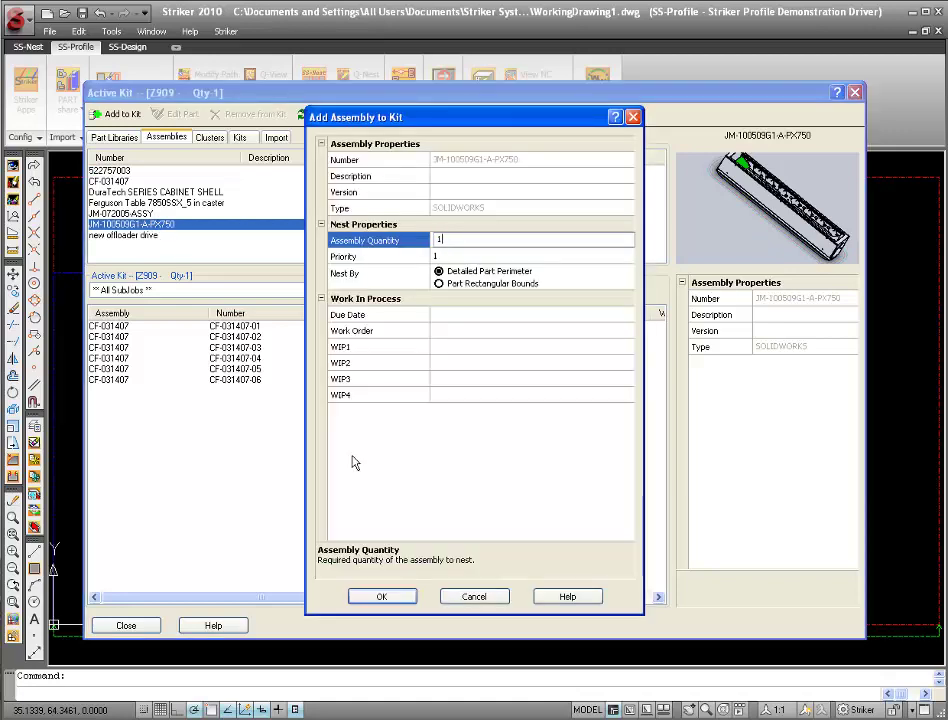
{"action": "type", "text": "0"}
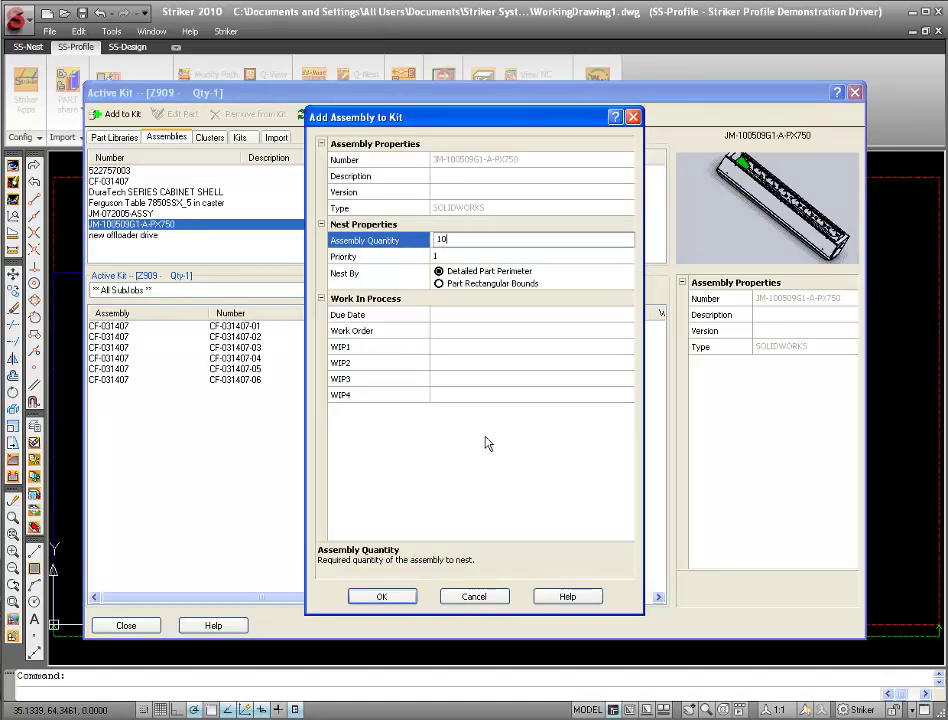
{"action": "left_click", "coordinate": [381, 597]}
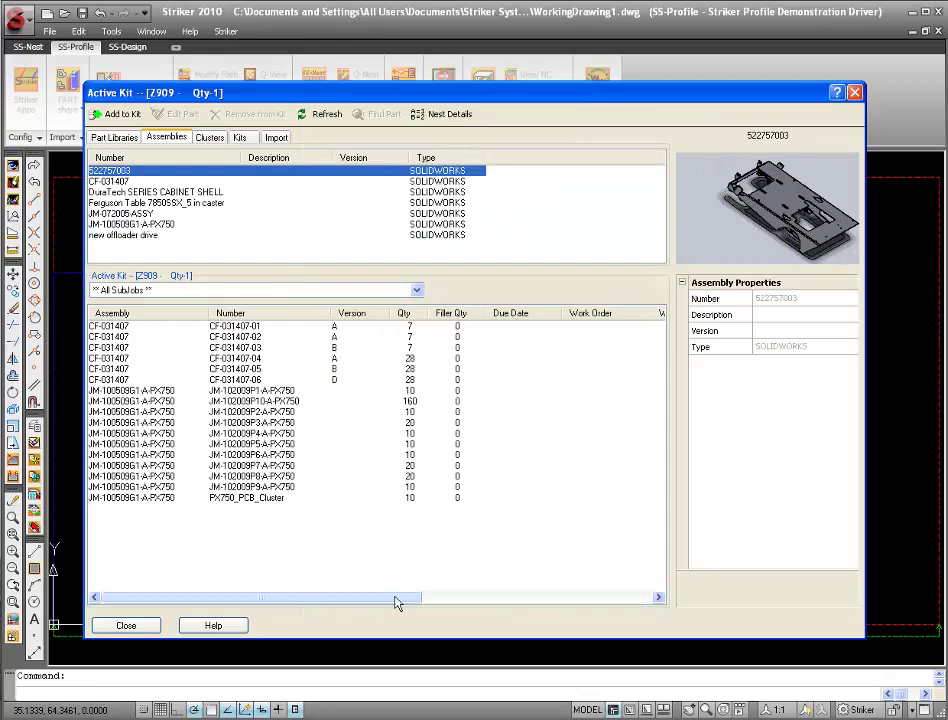
Step: Preview kit parts JM-102009P10, P3, P5 and P6-A-PX750
{"action": "left_click", "coordinate": [238, 401]}
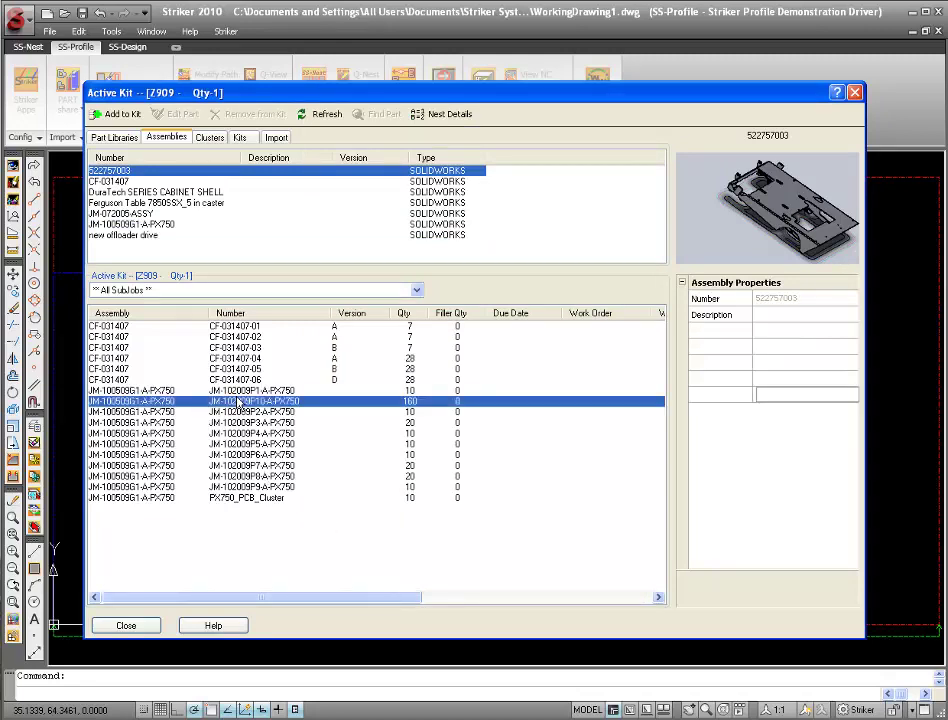
{"action": "left_click", "coordinate": [238, 422]}
{"action": "left_click", "coordinate": [242, 443]}
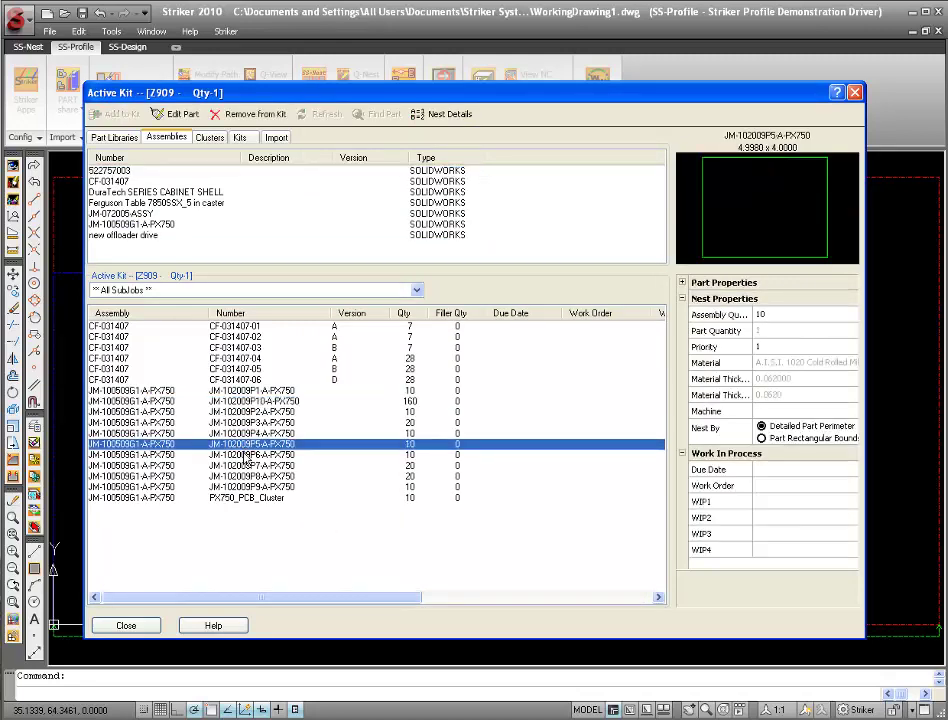
{"action": "left_click", "coordinate": [246, 454]}
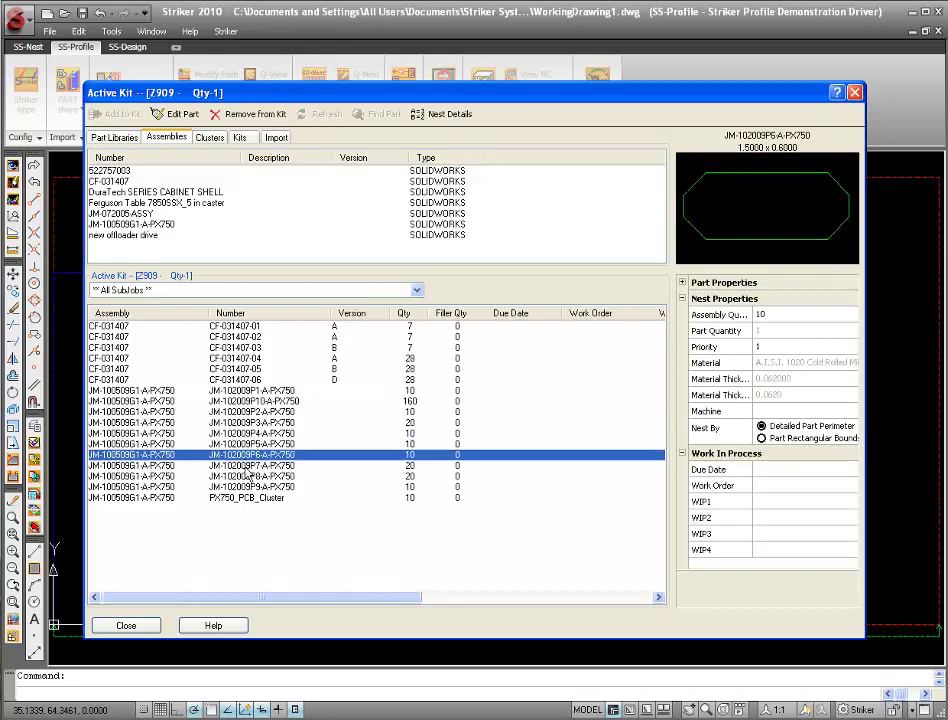
Step: Close the kit, confirm recalculation and accept the Nesting Options to nest Z909
{"action": "left_click", "coordinate": [150, 628]}
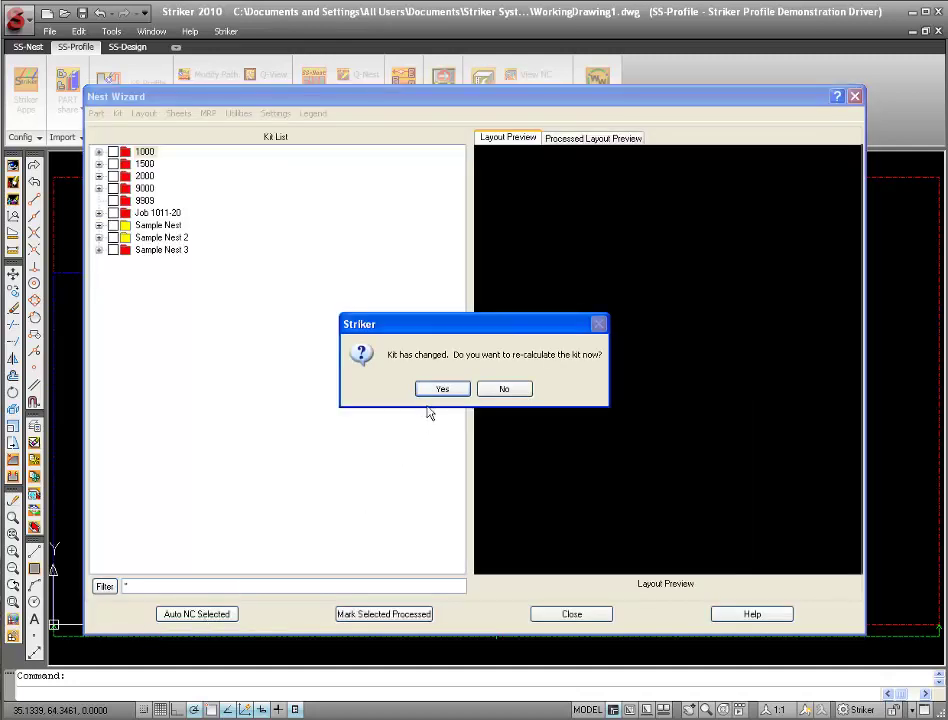
{"action": "left_click", "coordinate": [441, 395]}
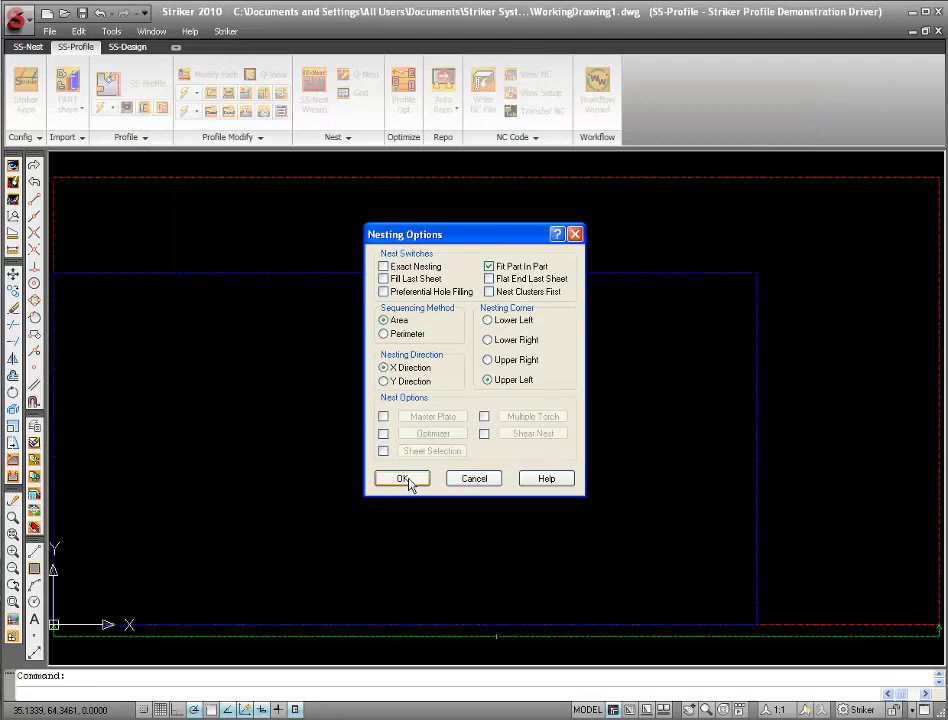
{"action": "left_click", "coordinate": [408, 479]}
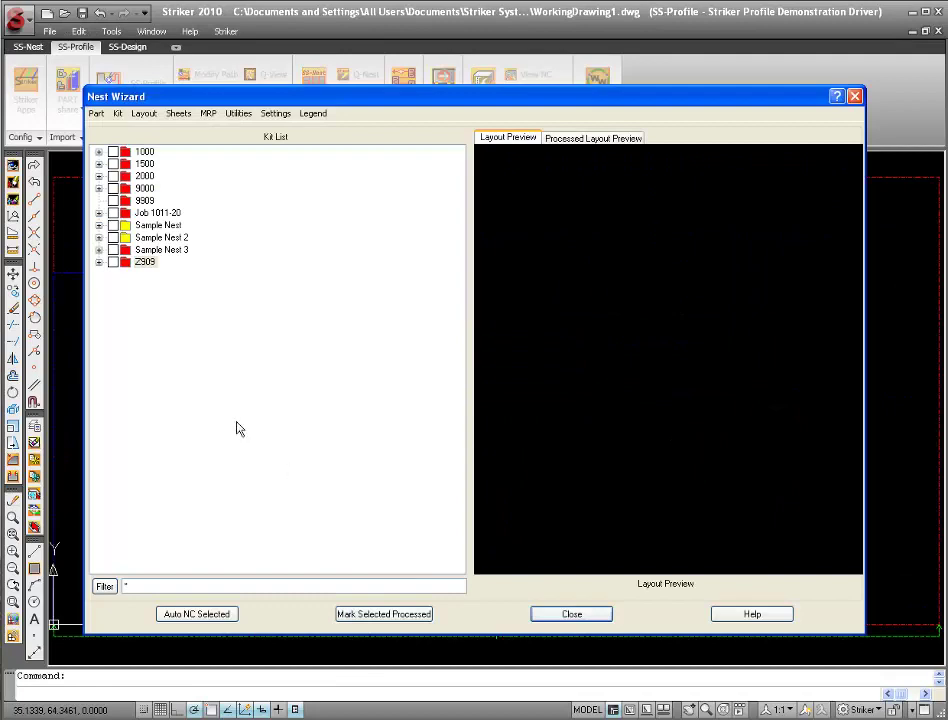
Step: Expand Z909's two sub-jobs and preview Layout2-1 and Layout1-1
{"action": "left_click", "coordinate": [98, 263]}
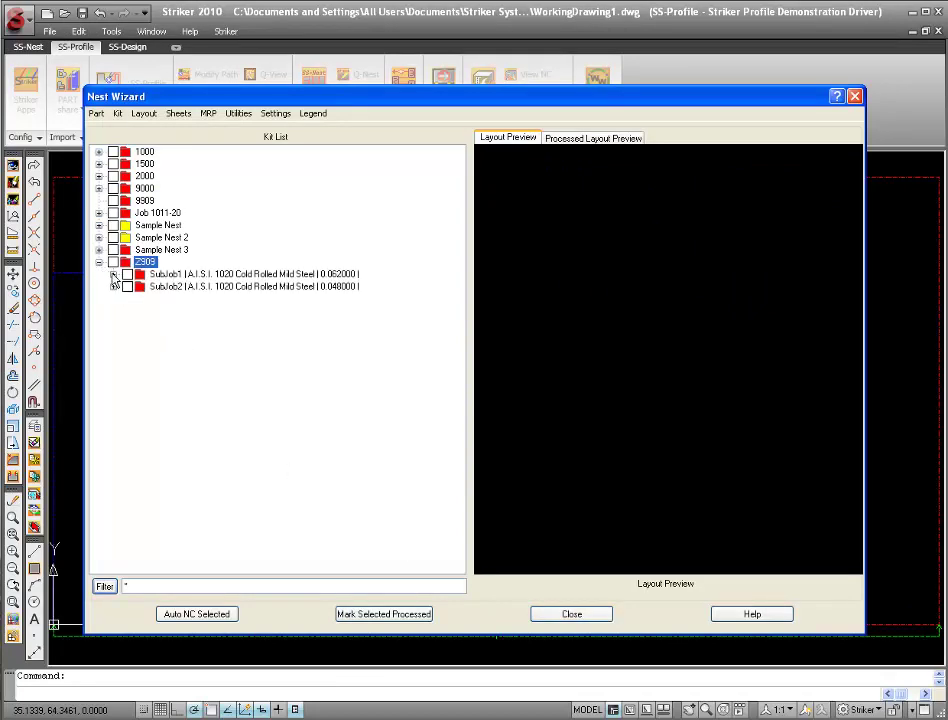
{"action": "left_click", "coordinate": [113, 274]}
{"action": "left_click", "coordinate": [114, 349]}
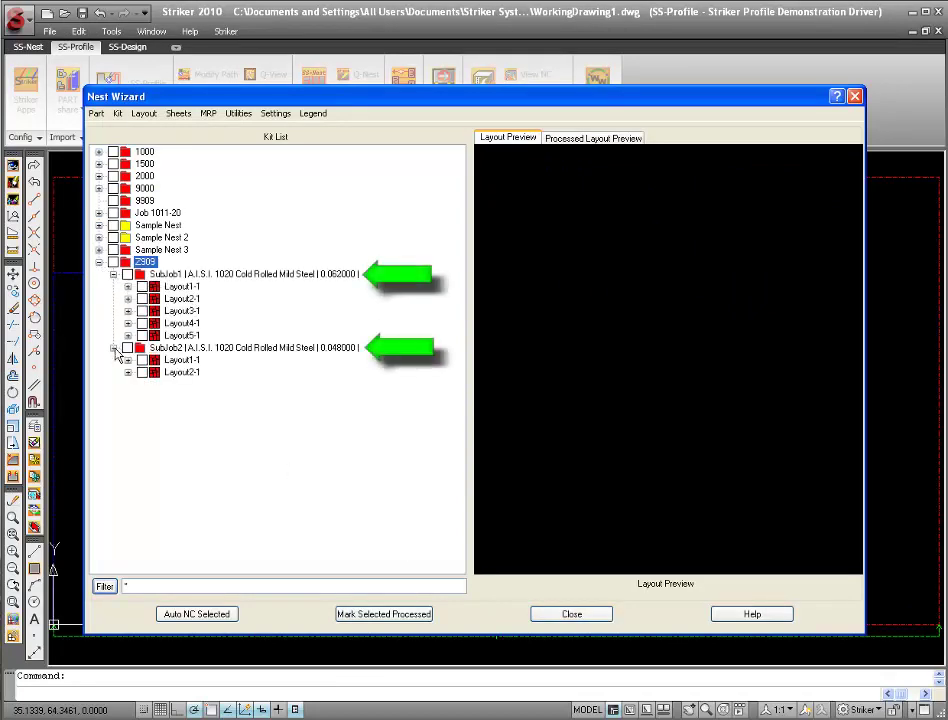
{"action": "left_click", "coordinate": [182, 299]}
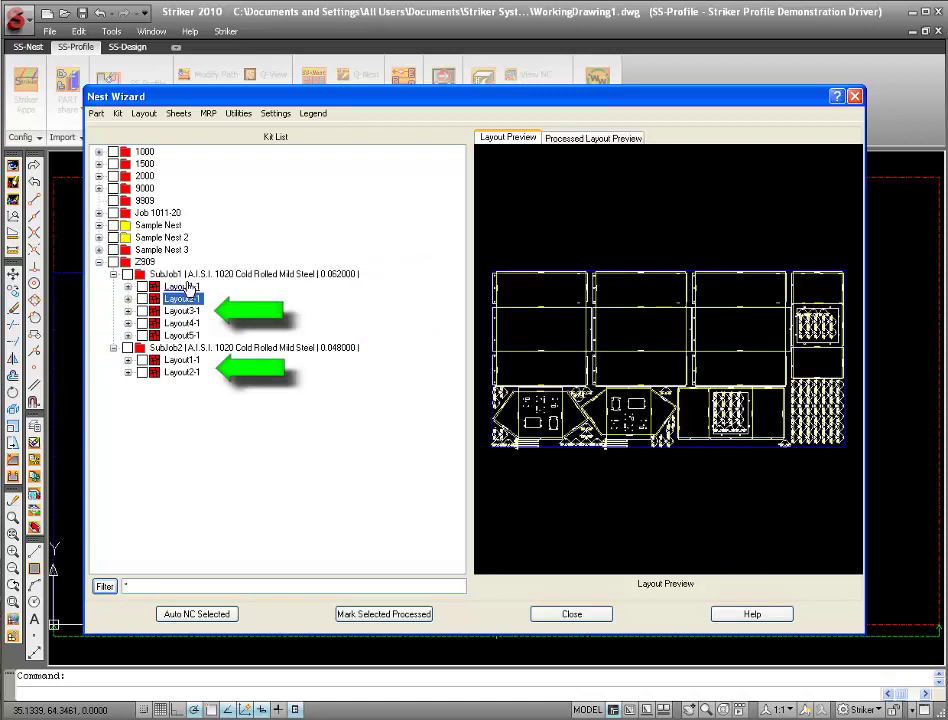
{"action": "left_click", "coordinate": [186, 287]}
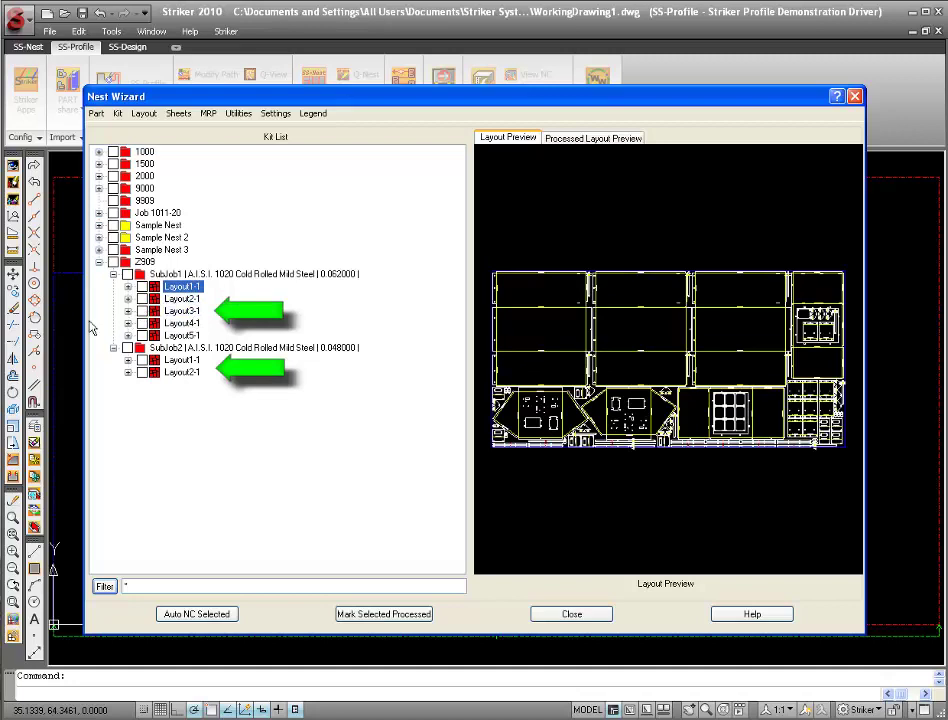